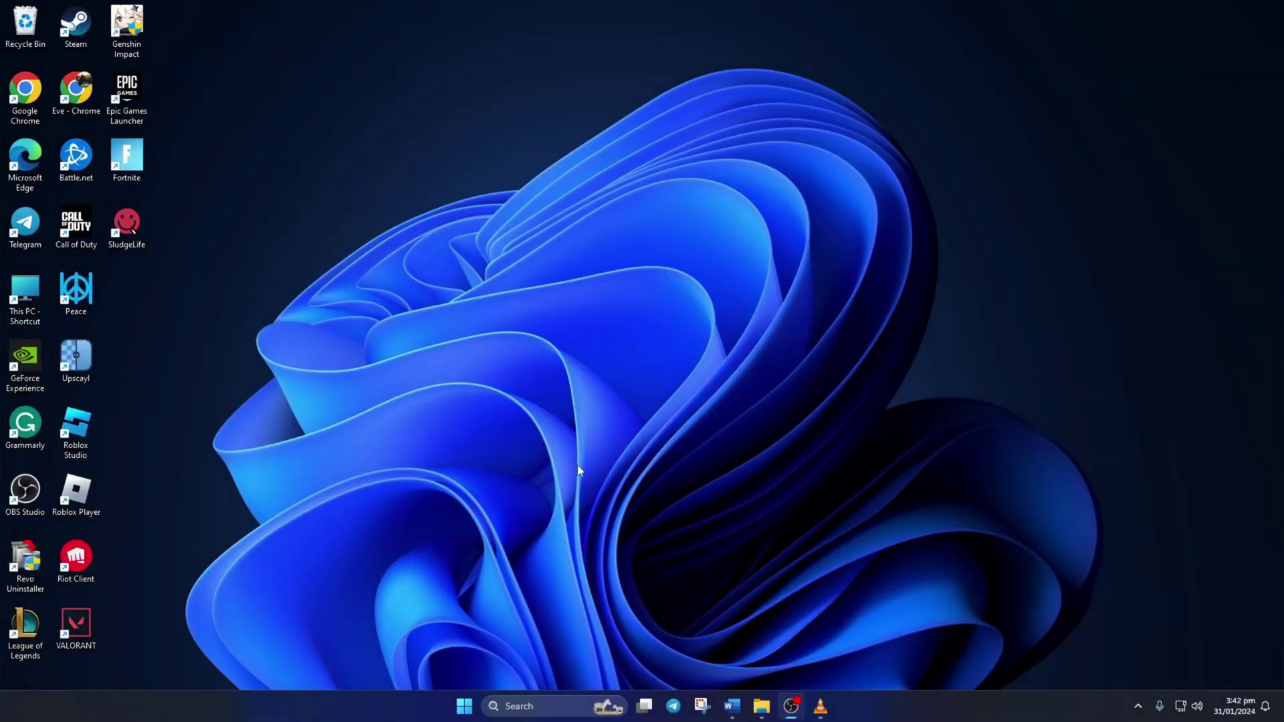
Search for 'cmd' and launch Command Prompt as administrator
{"action": "left_click", "coordinate": [509, 705]}
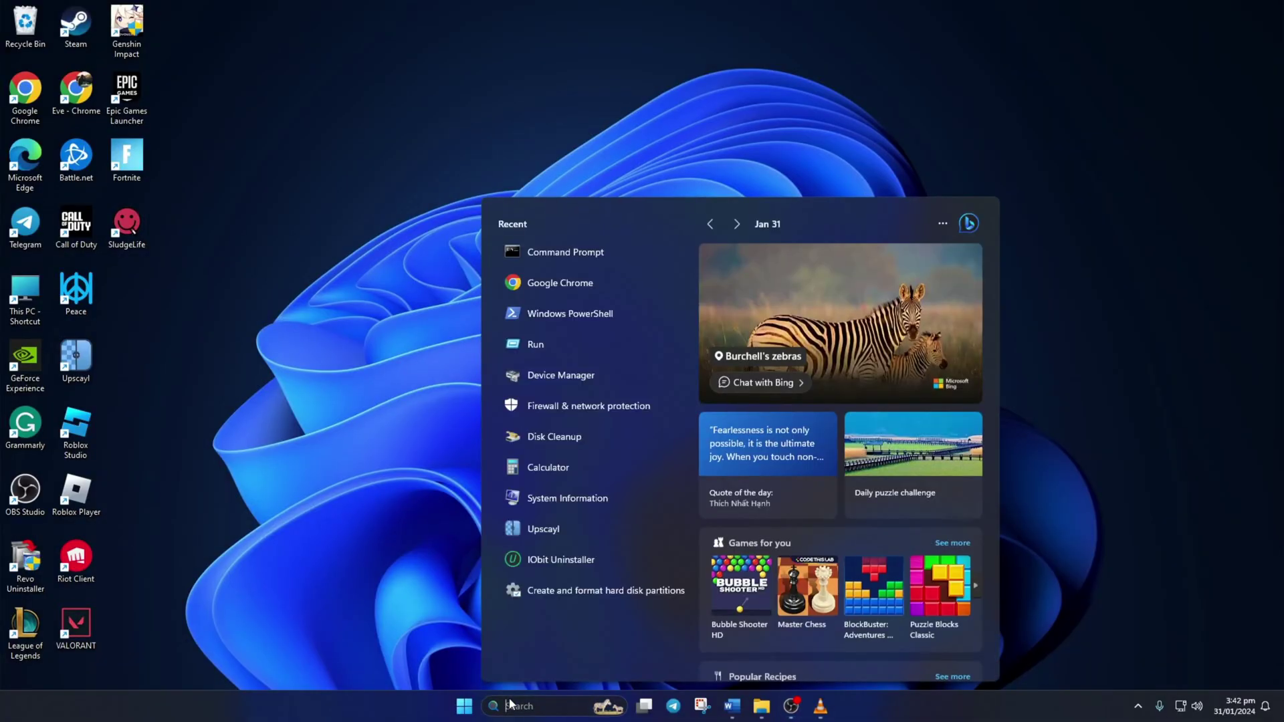
{"action": "type", "text": "cmd"}
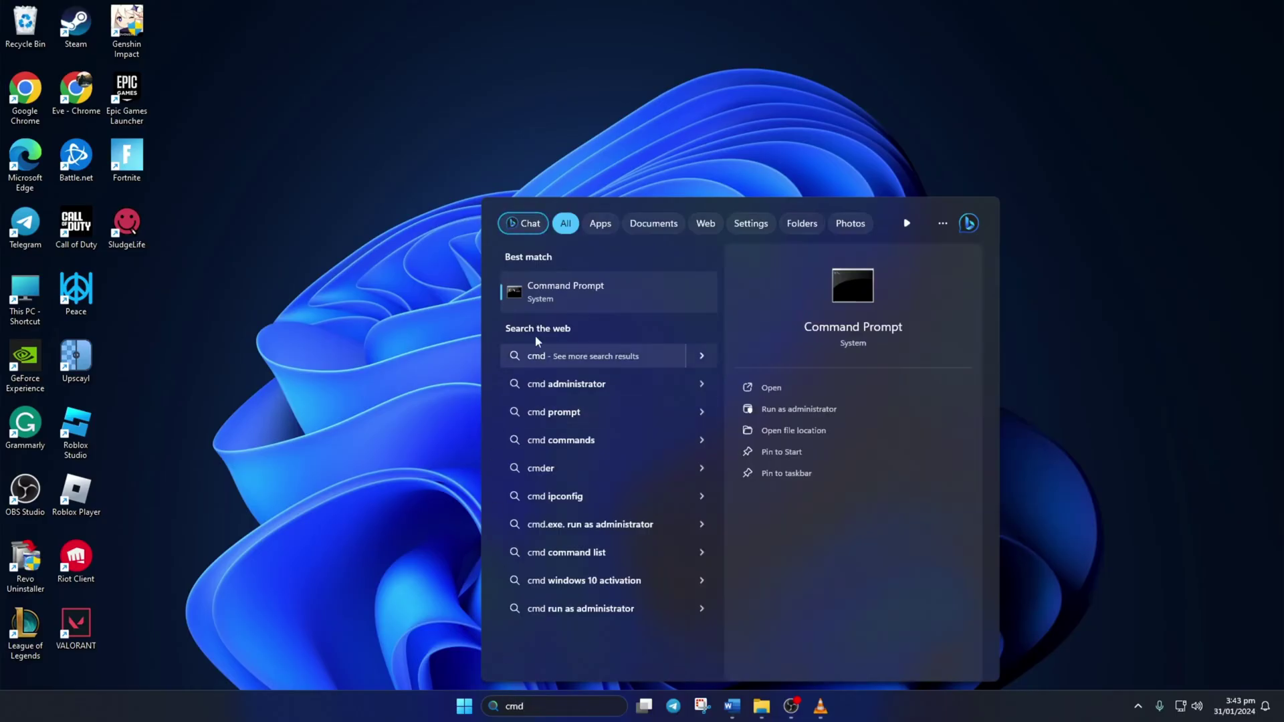
{"action": "right_click", "coordinate": [599, 298]}
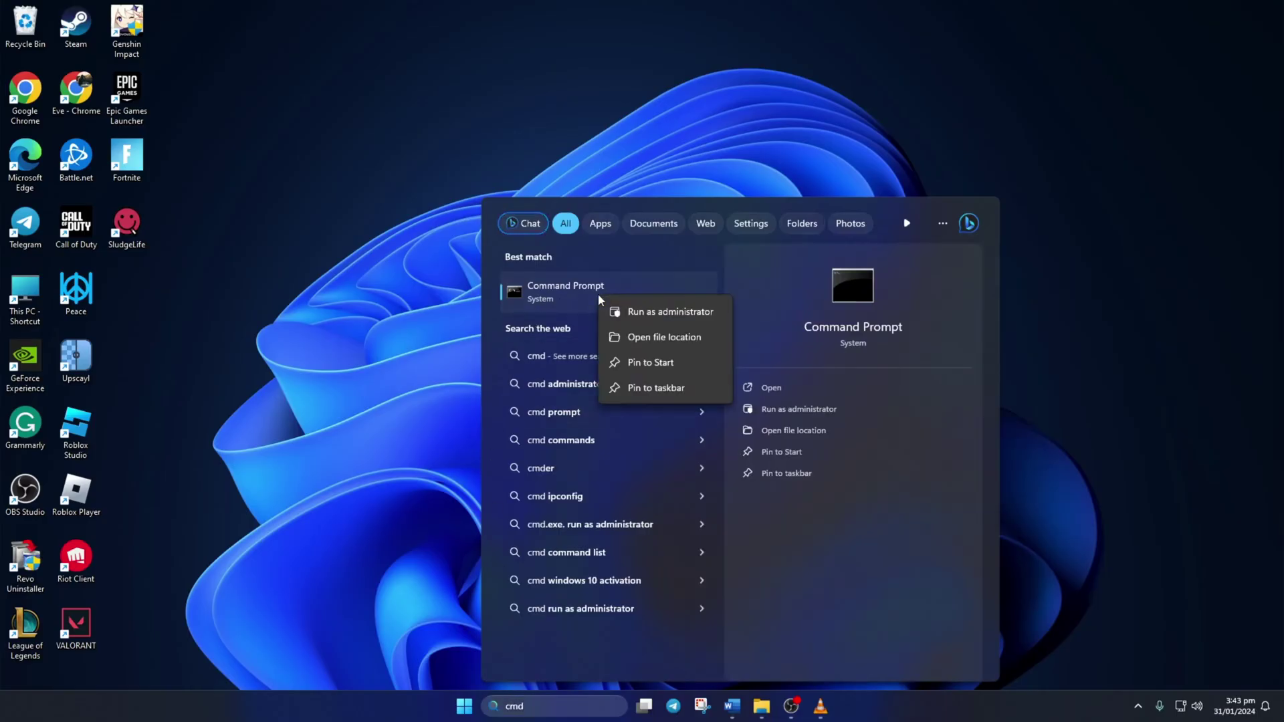
{"action": "left_click", "coordinate": [671, 314]}
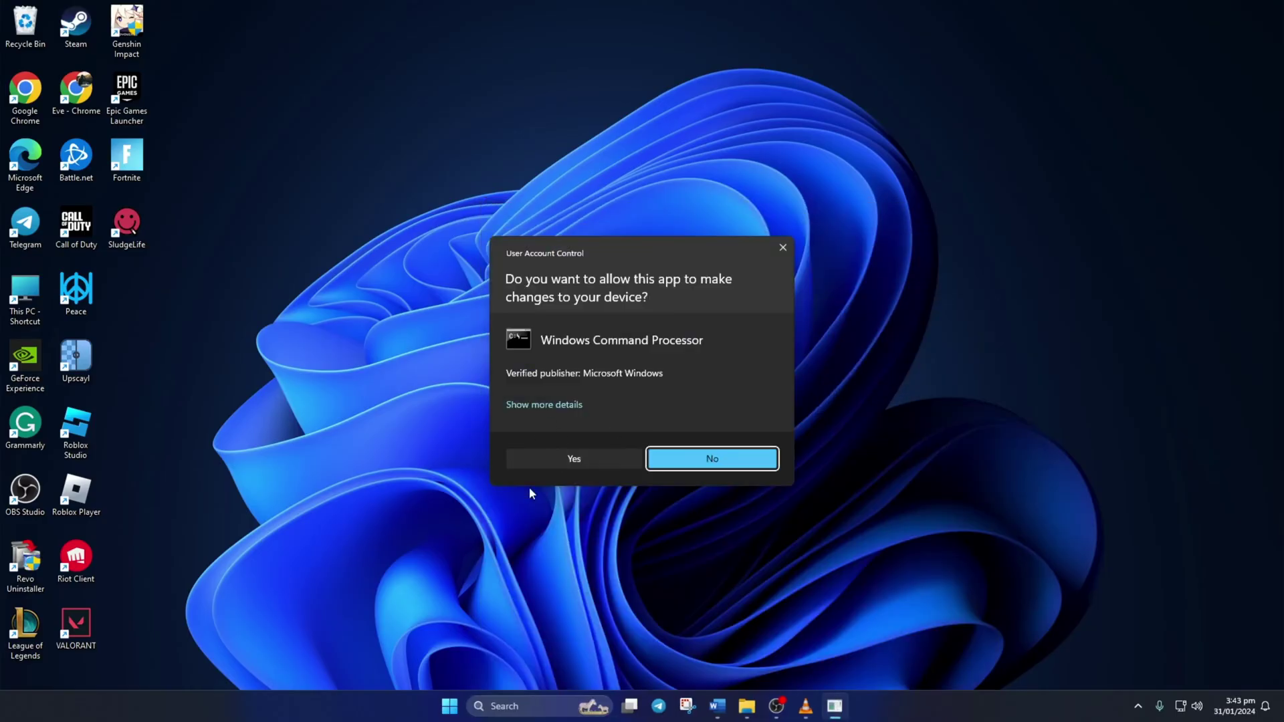
Approve the UAC prompt, then run netsh winsock reset and ipconfig /flushdns
{"action": "left_click", "coordinate": [556, 453]}
{"action": "left_click", "coordinate": [727, 129]}
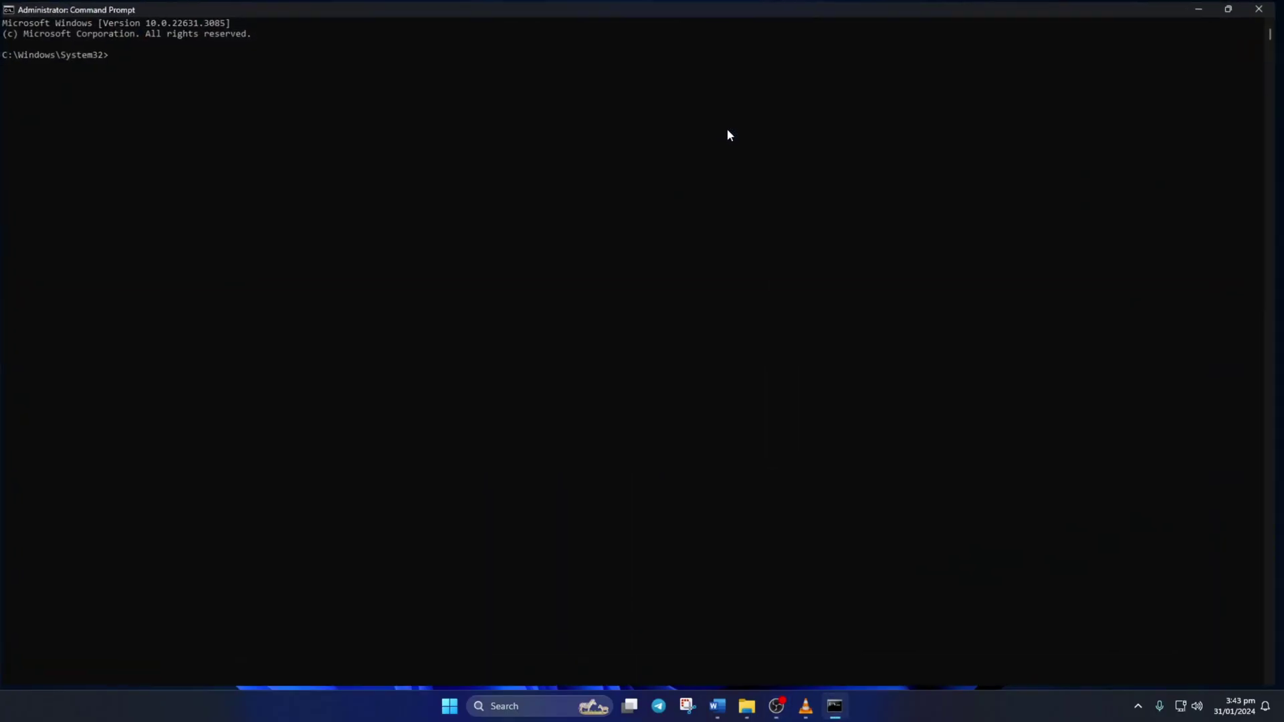
{"action": "type", "text": "netsh wi"}
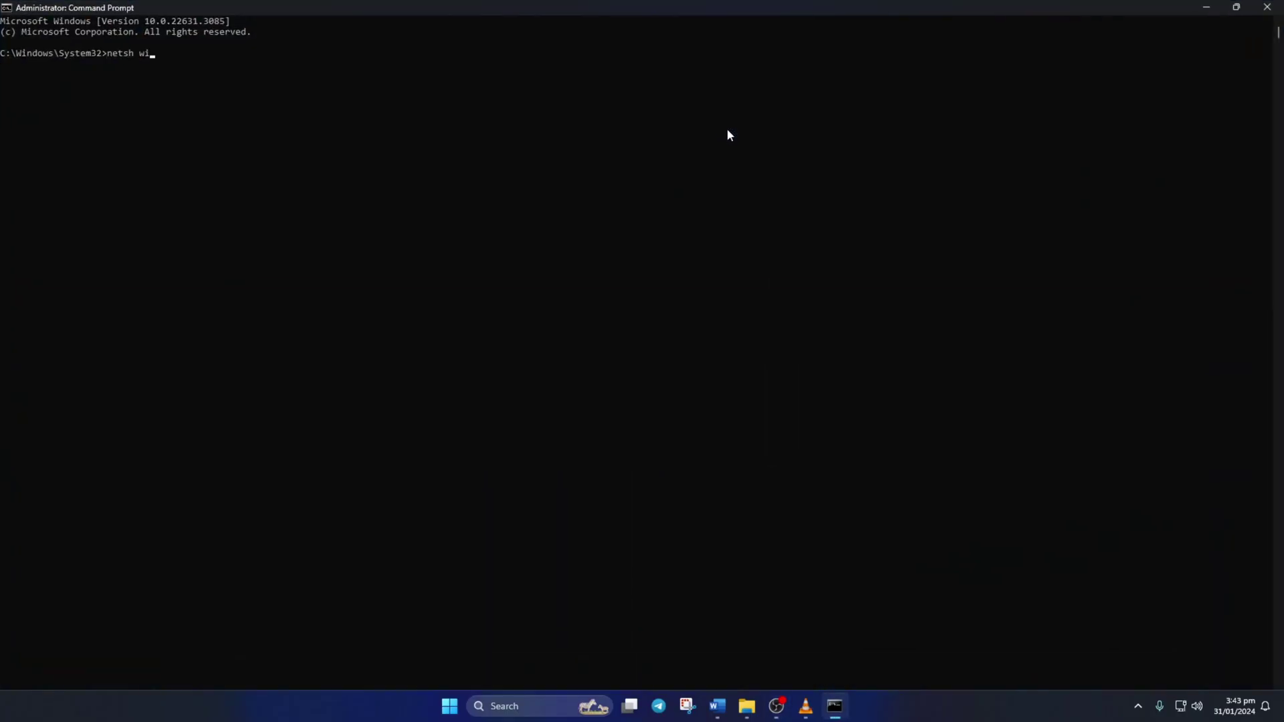
{"action": "type", "text": "nsock reset"}
{"action": "key", "text": "Return"}
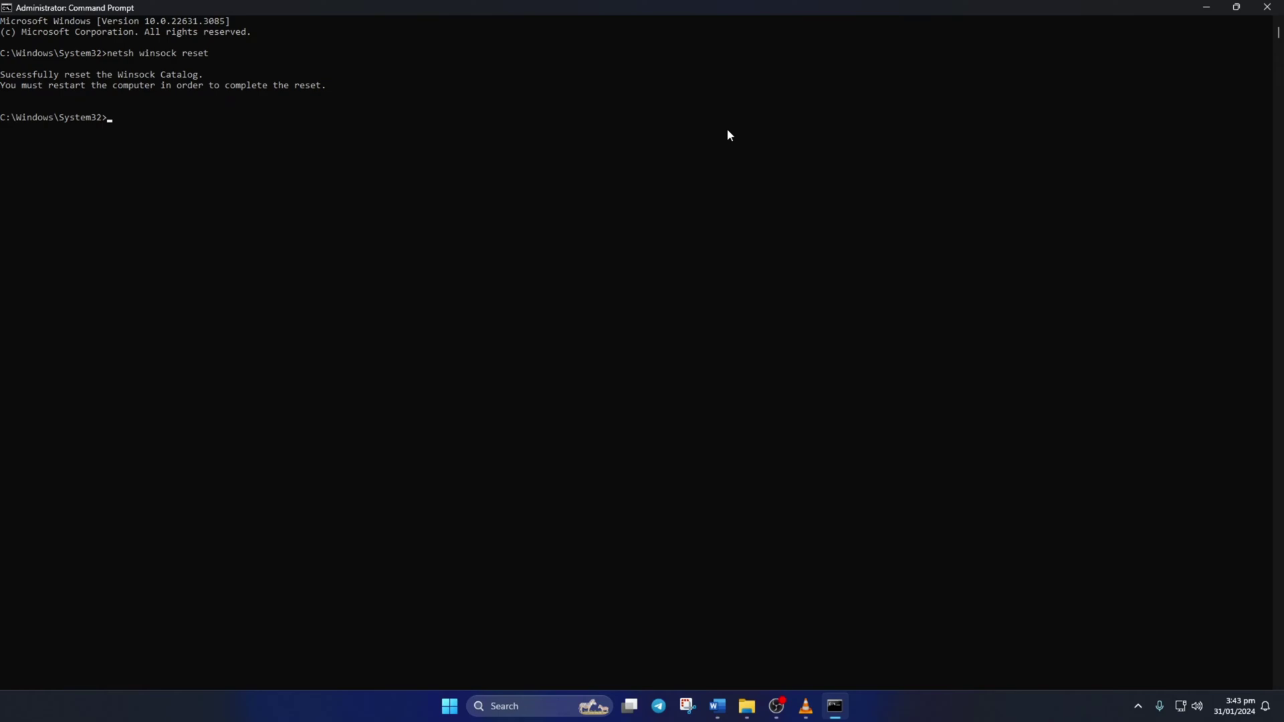
{"action": "type", "text": "ipconfig /"}
{"action": "type", "text": "flushdns"}
{"action": "key", "text": "Return"}
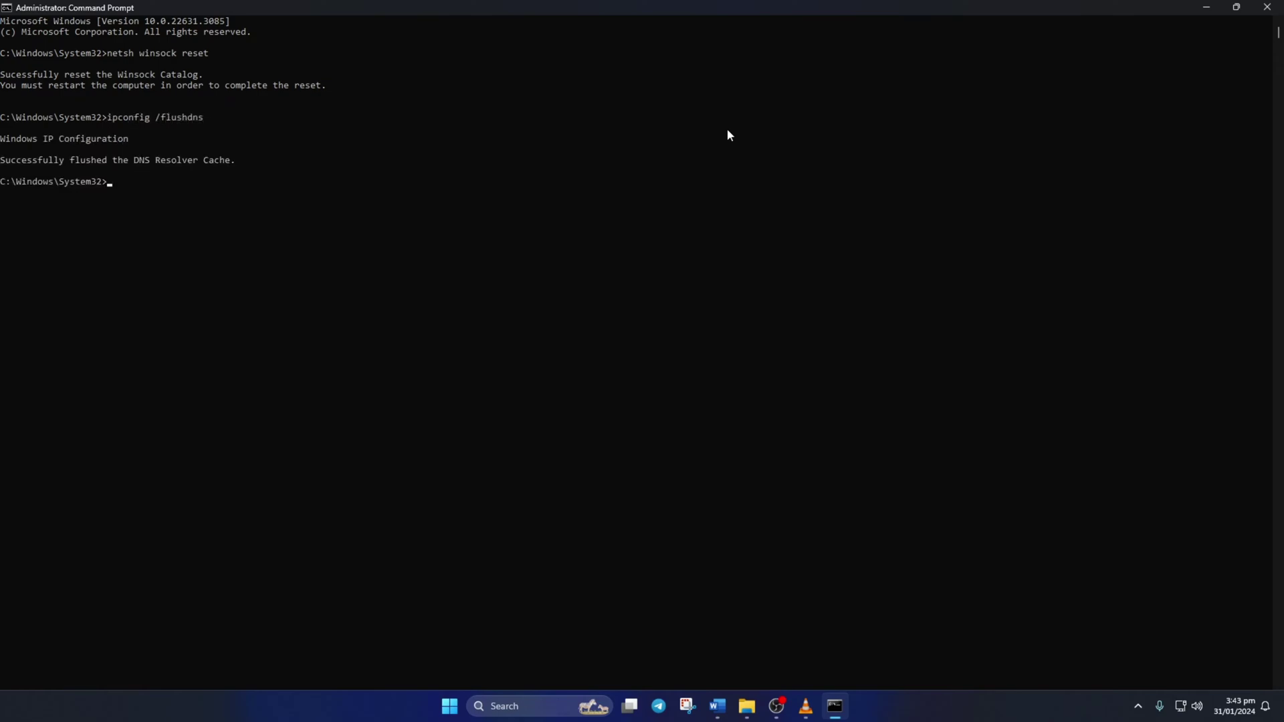
{"action": "type", "text": "i"}
{"action": "type", "text": "pconfig /"}
{"action": "type", "text": "relea"}
{"action": "type", "text": "se"}
Run ipconfig /release and /renew, then reset the IP stack with netsh int ip reset
{"action": "key", "text": "Return"}
{"action": "type", "text": "pco"}
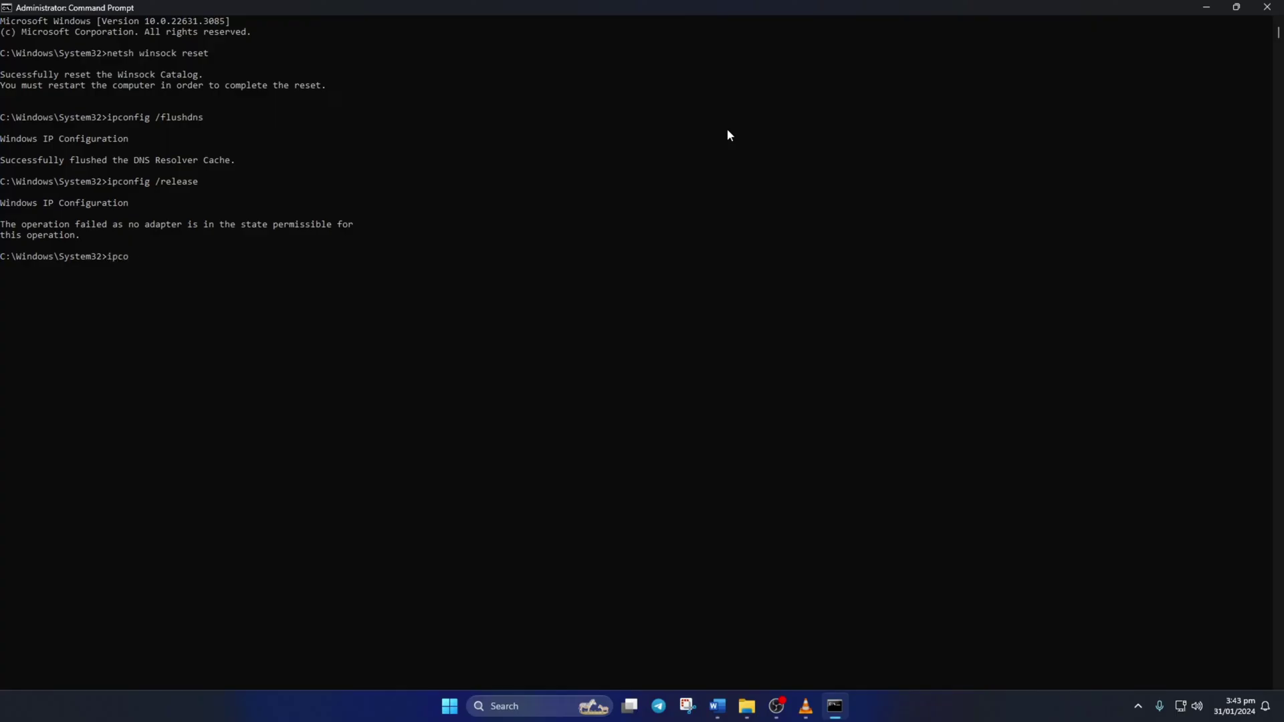
{"action": "type", "text": "nfig /"}
{"action": "type", "text": "renew"}
{"action": "key", "text": "Return"}
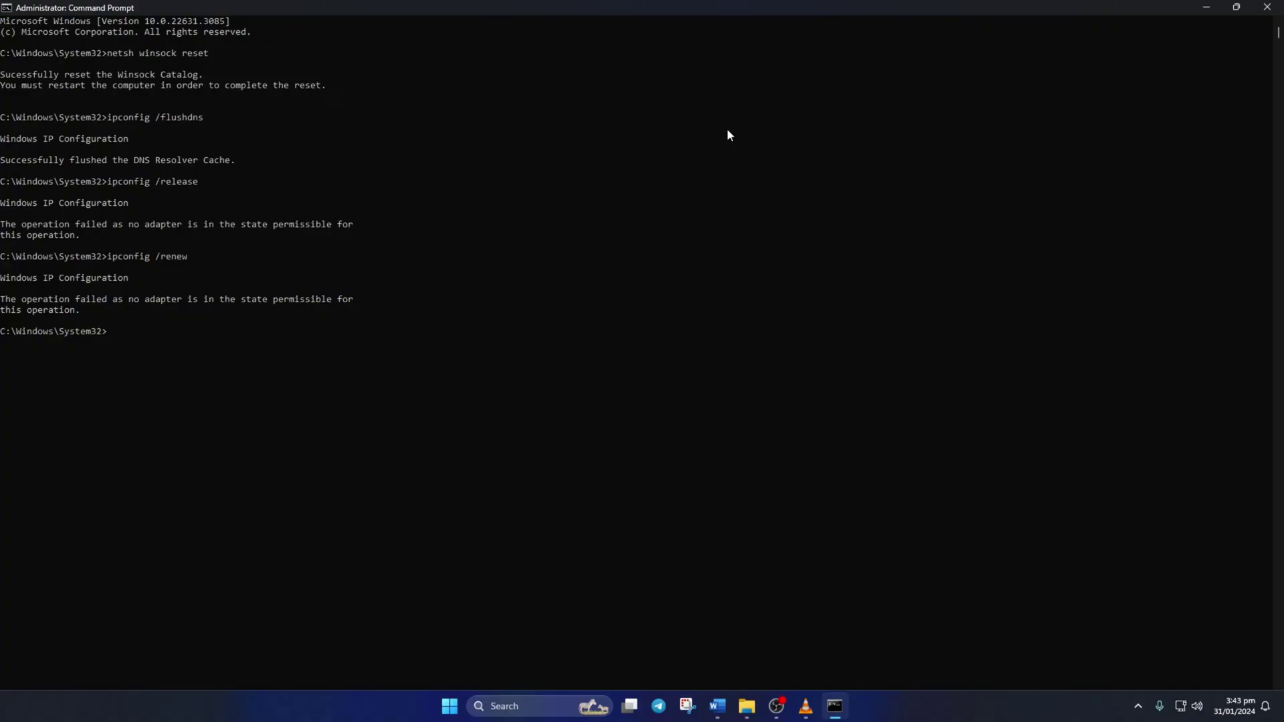
{"action": "type", "text": "netsh i"}
{"action": "type", "text": "nt ip re"}
{"action": "type", "text": "set"}
{"action": "key", "text": "Return"}
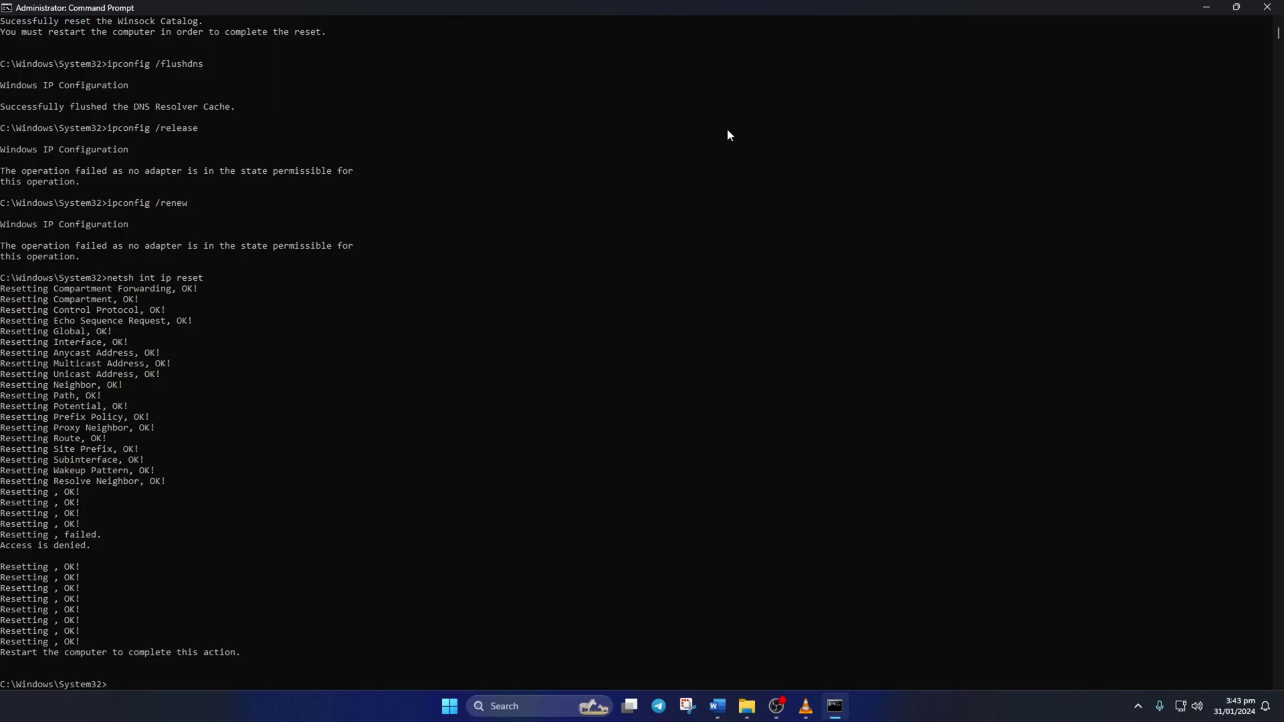
Restart the PC from the Start menu's power options
{"action": "key", "text": "super"}
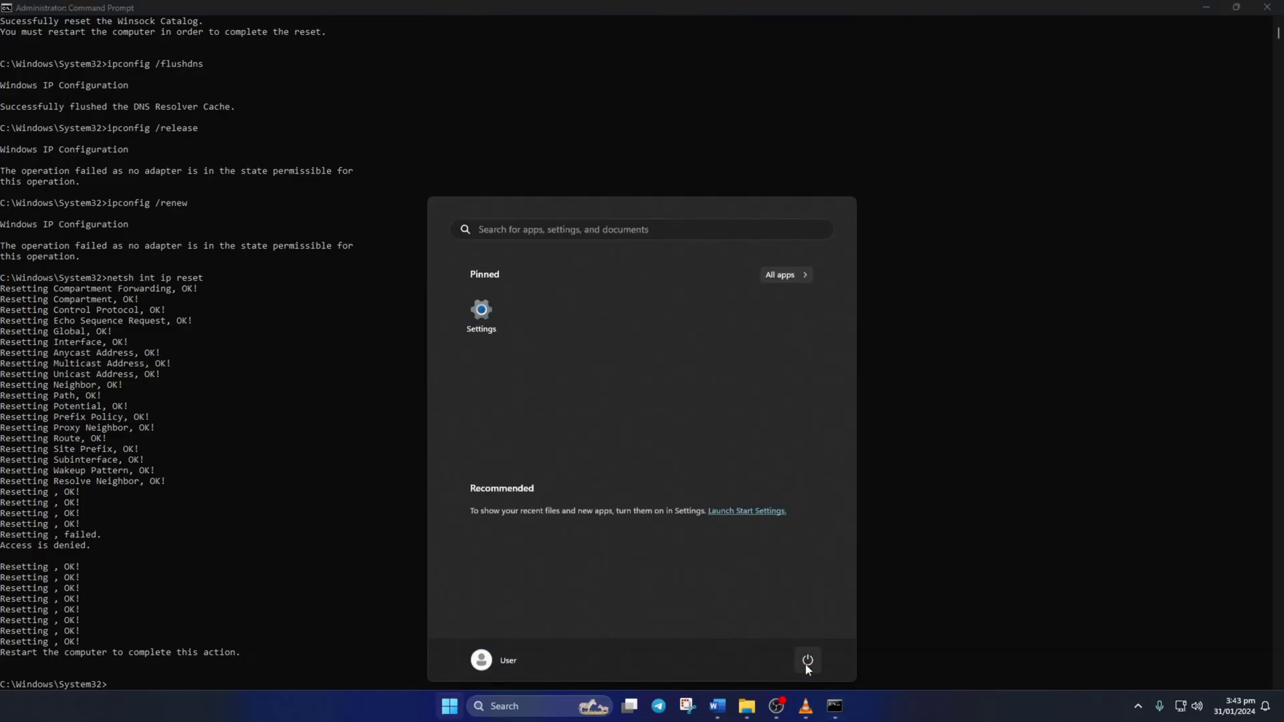
{"action": "left_click", "coordinate": [807, 662]}
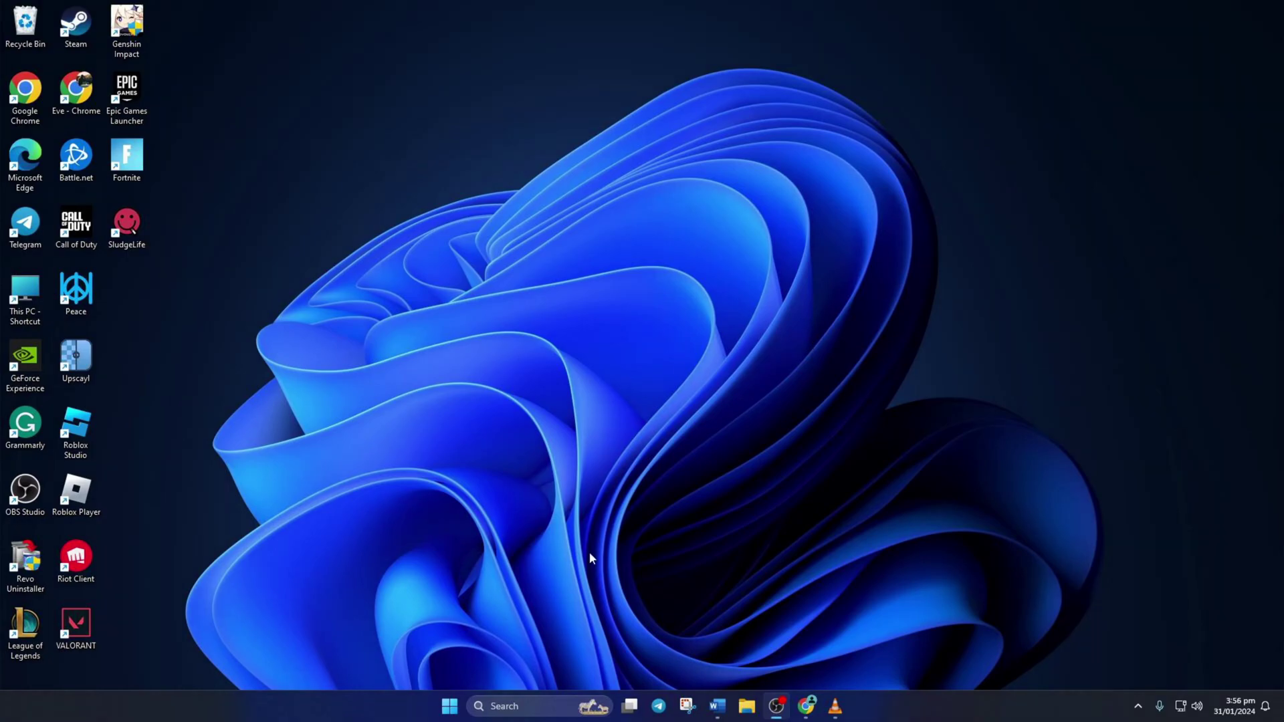
Open %WinDir%\System32\Drivers\Etc in File Explorer through the Run dialog
{"action": "left_click", "coordinate": [562, 706]}
{"action": "type", "text": "ru"}
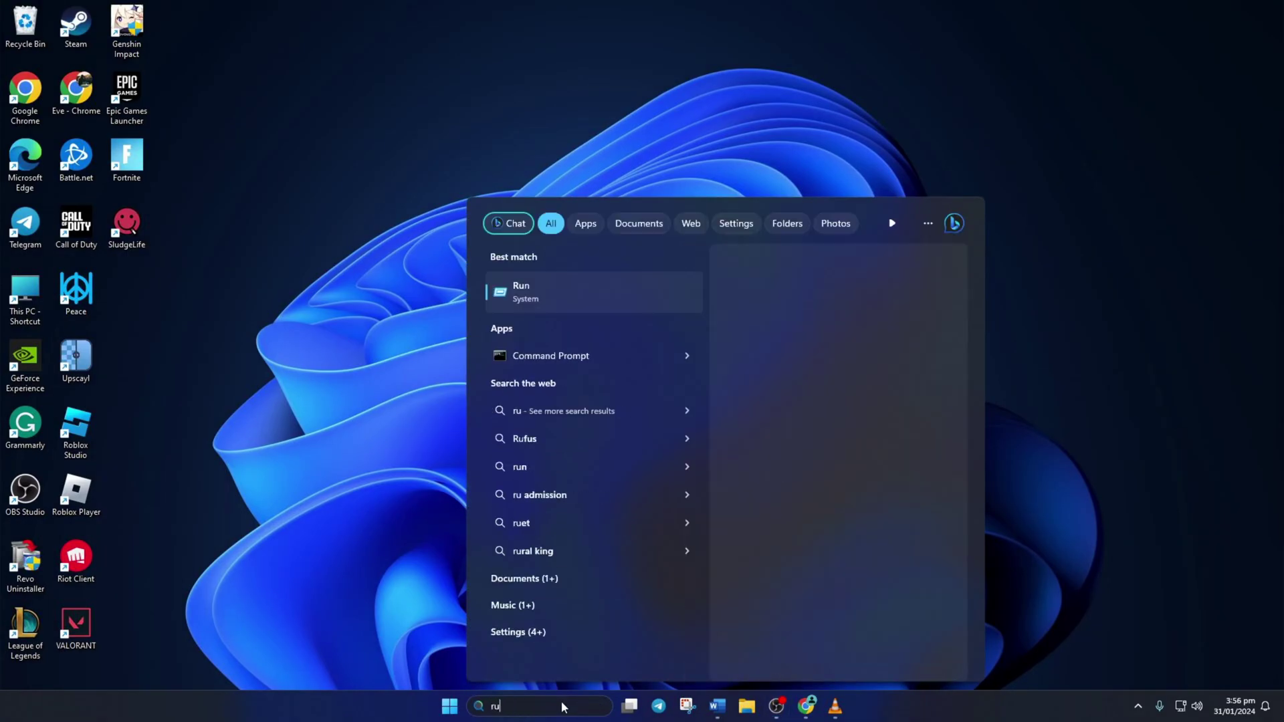
{"action": "type", "text": "n"}
{"action": "left_click", "coordinate": [540, 293]}
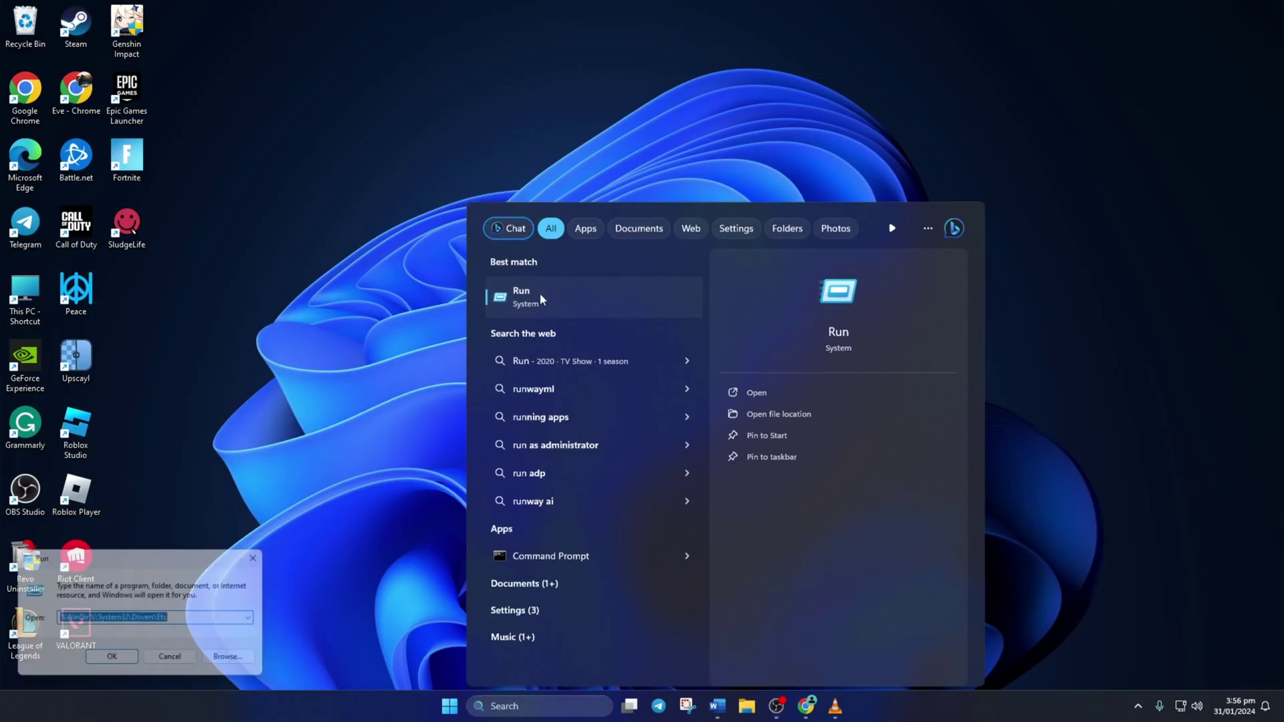
{"action": "type", "text": "%"}
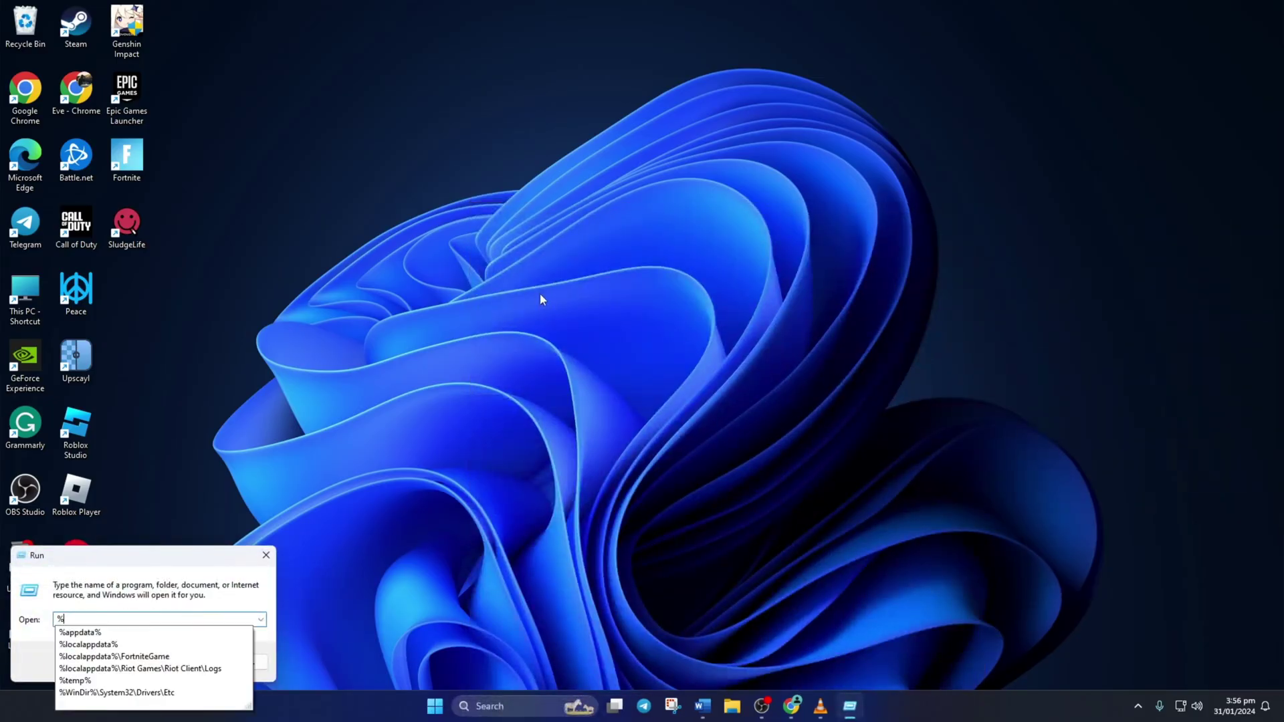
{"action": "type", "text": "WinDi"}
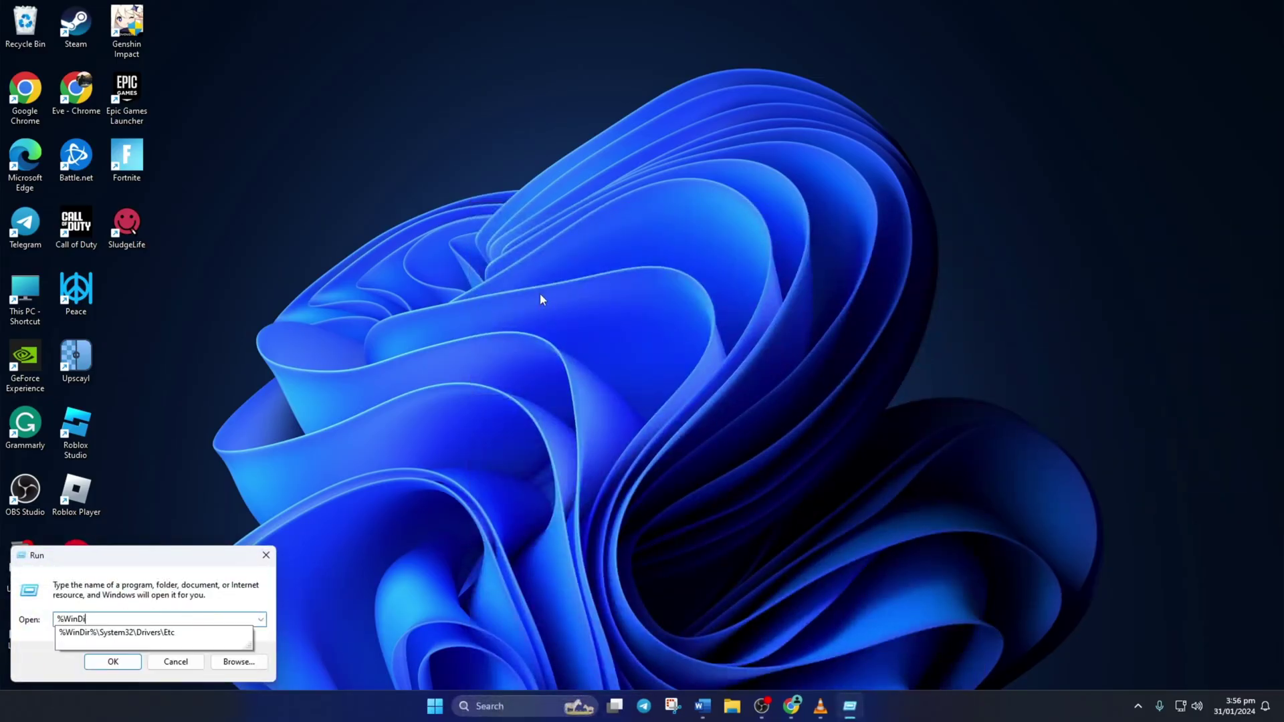
{"action": "type", "text": "r%"}
{"action": "type", "text": "\\System32\\Drivers\\Etc"}
{"action": "key", "text": "Return"}
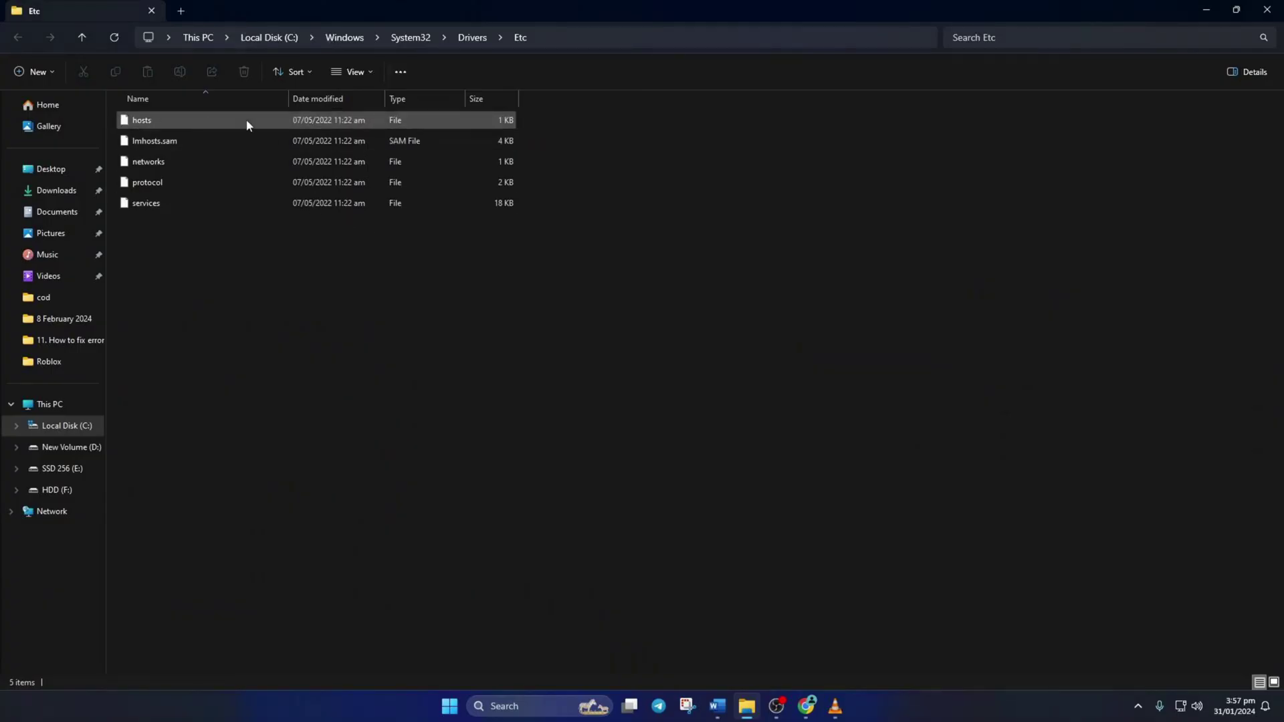
Delete the hosts file from the Etc folder and return to the desktop
{"action": "left_click", "coordinate": [198, 125]}
{"action": "right_click", "coordinate": [198, 125]}
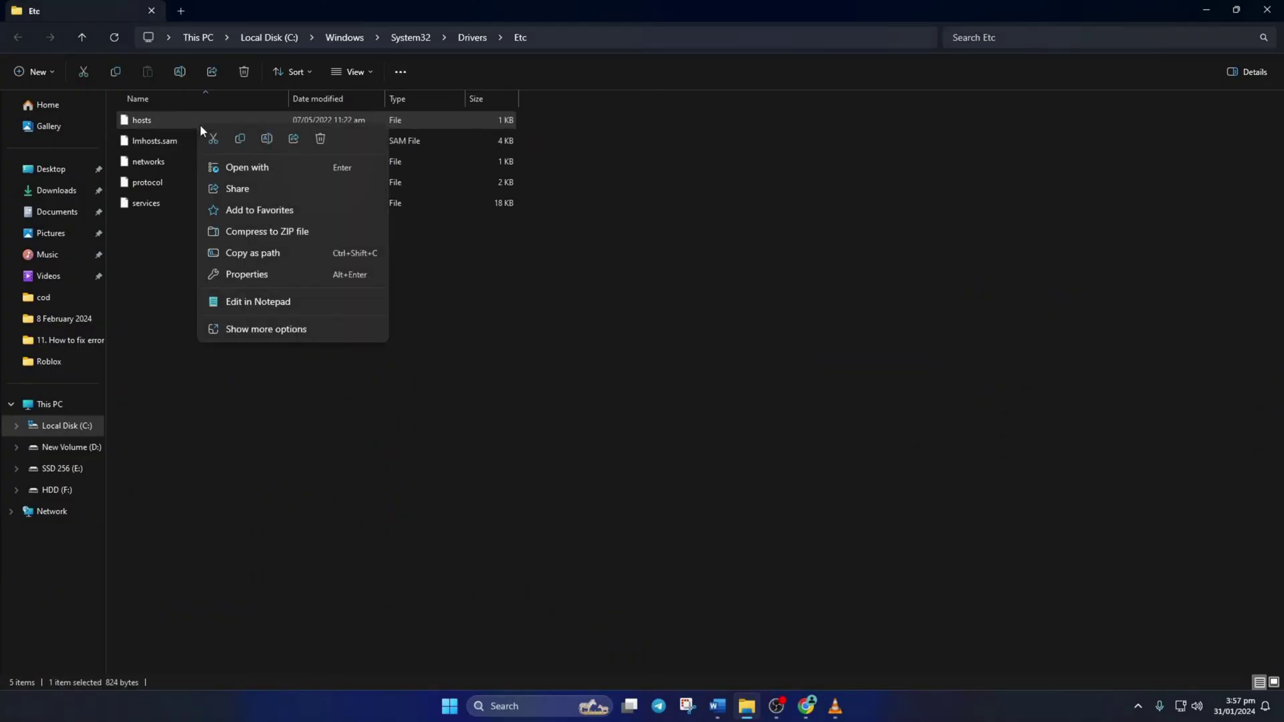
{"action": "left_click", "coordinate": [319, 140]}
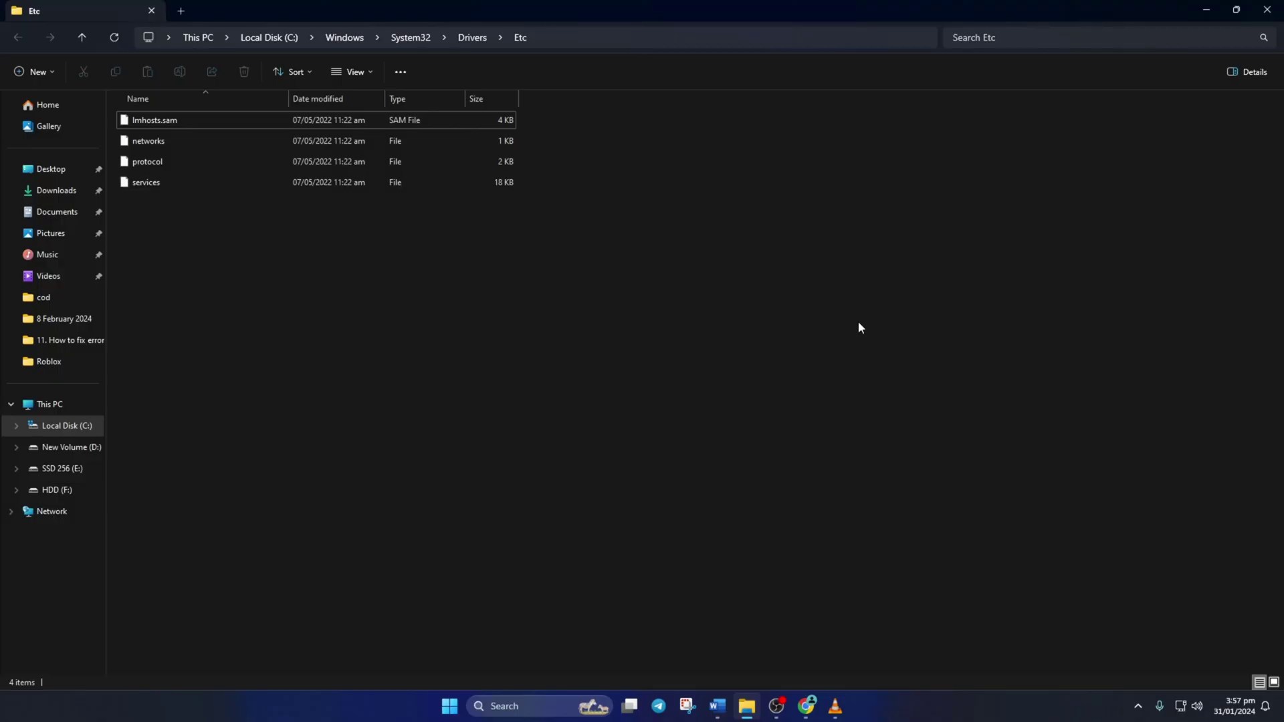
{"action": "key", "text": "super+d"}
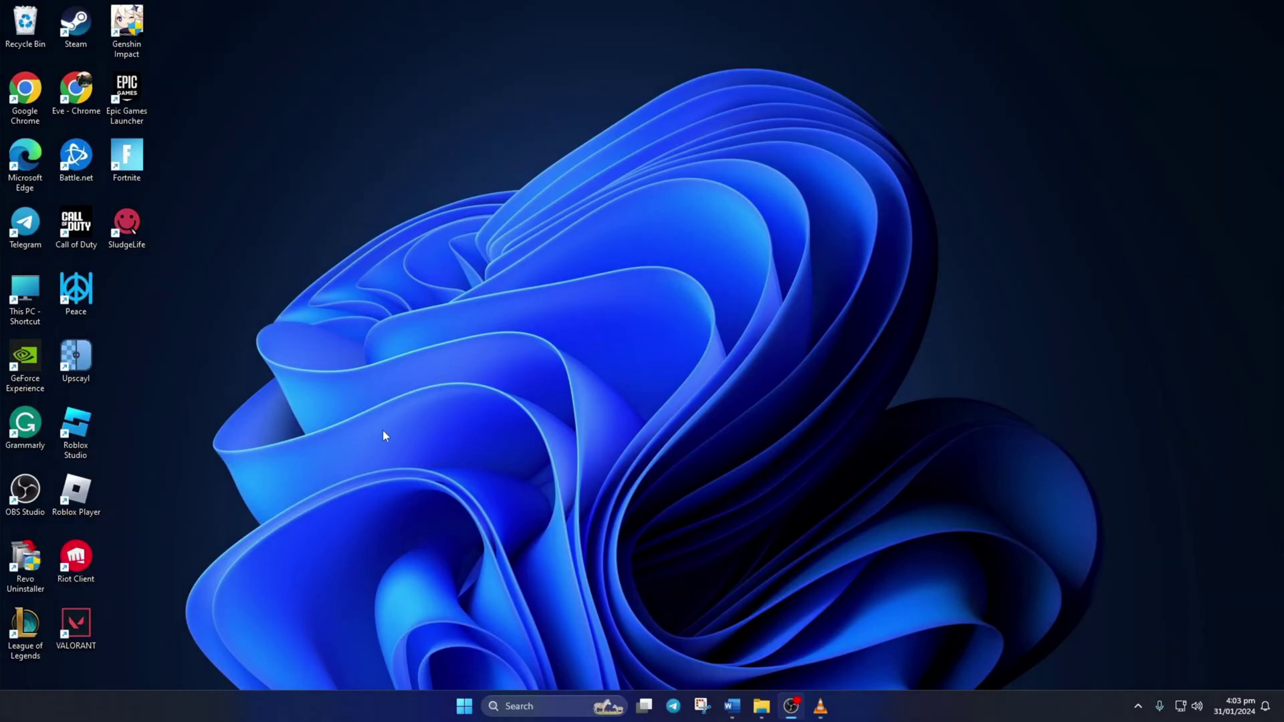
Go to Apps > Installed apps in Windows Settings
{"action": "left_click", "coordinate": [463, 706]}
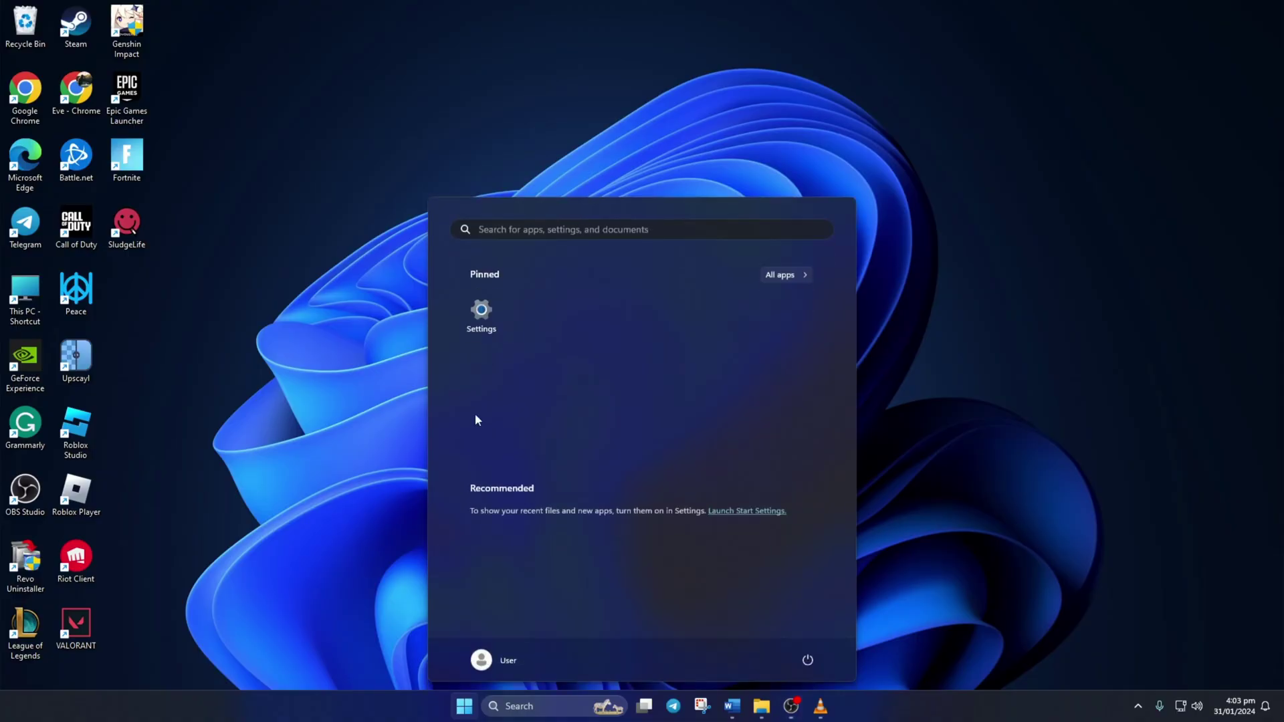
{"action": "left_click", "coordinate": [479, 345]}
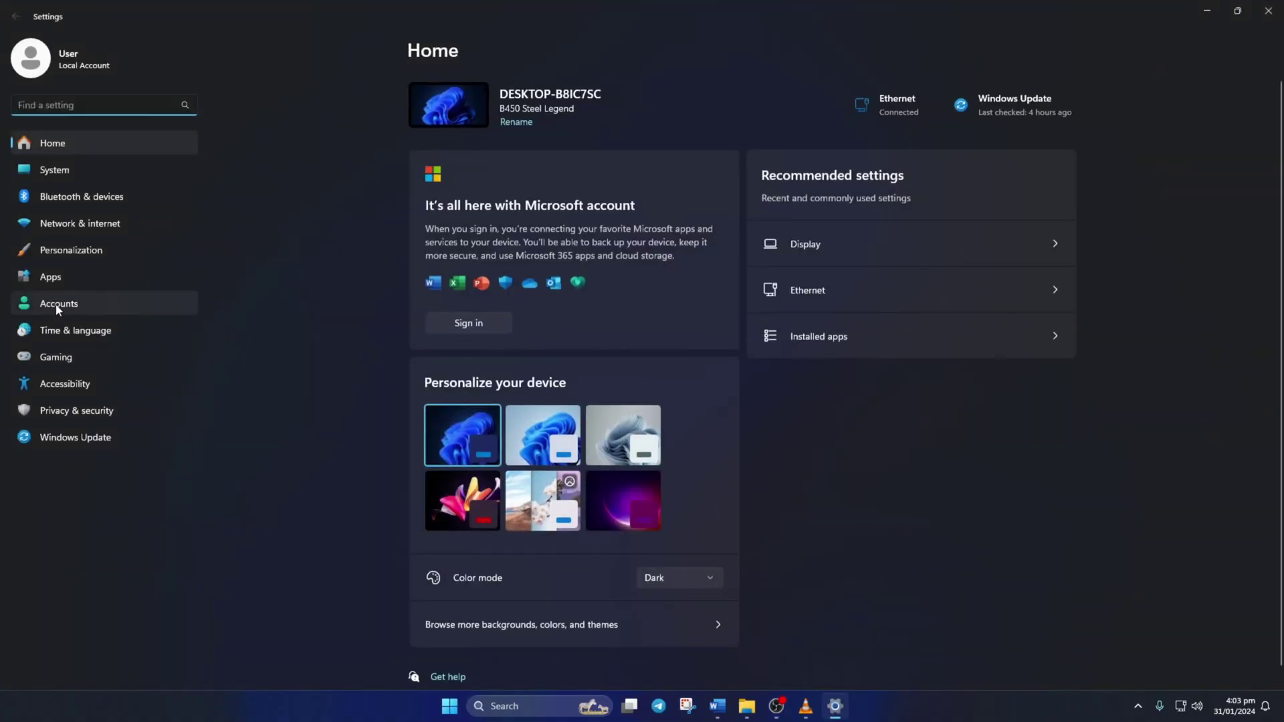
{"action": "left_click", "coordinate": [103, 277]}
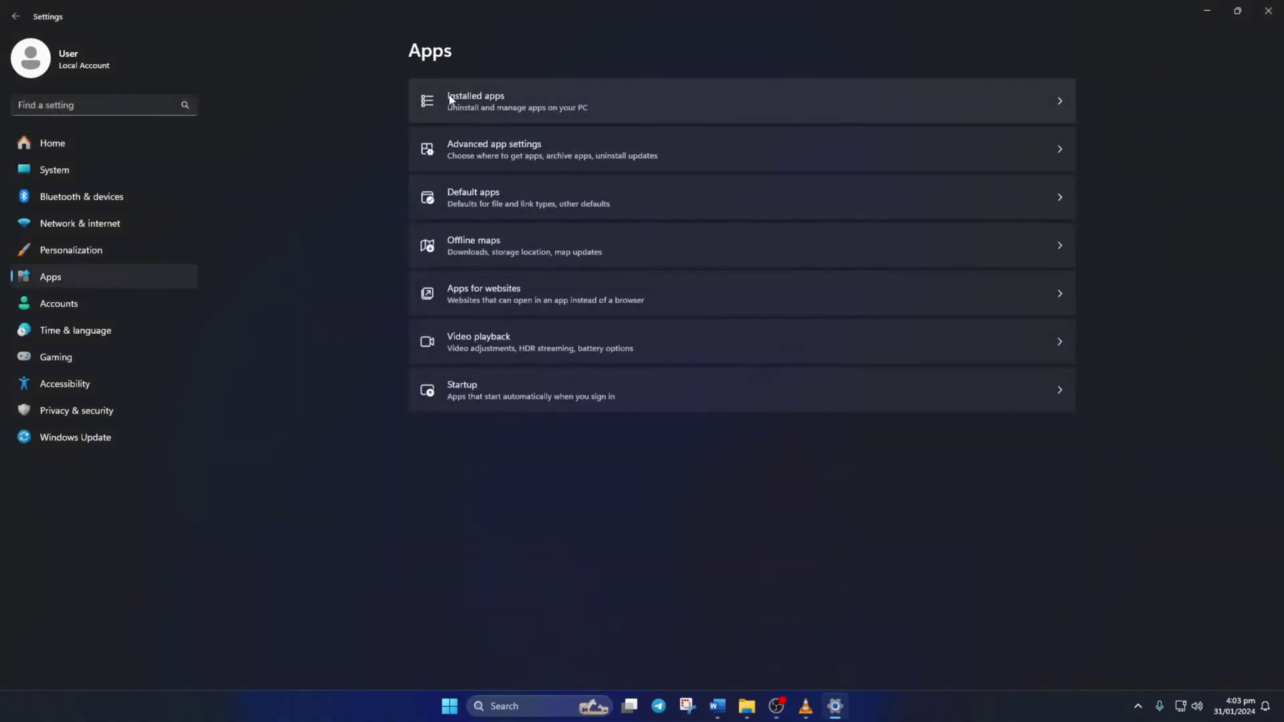
{"action": "left_click", "coordinate": [738, 107]}
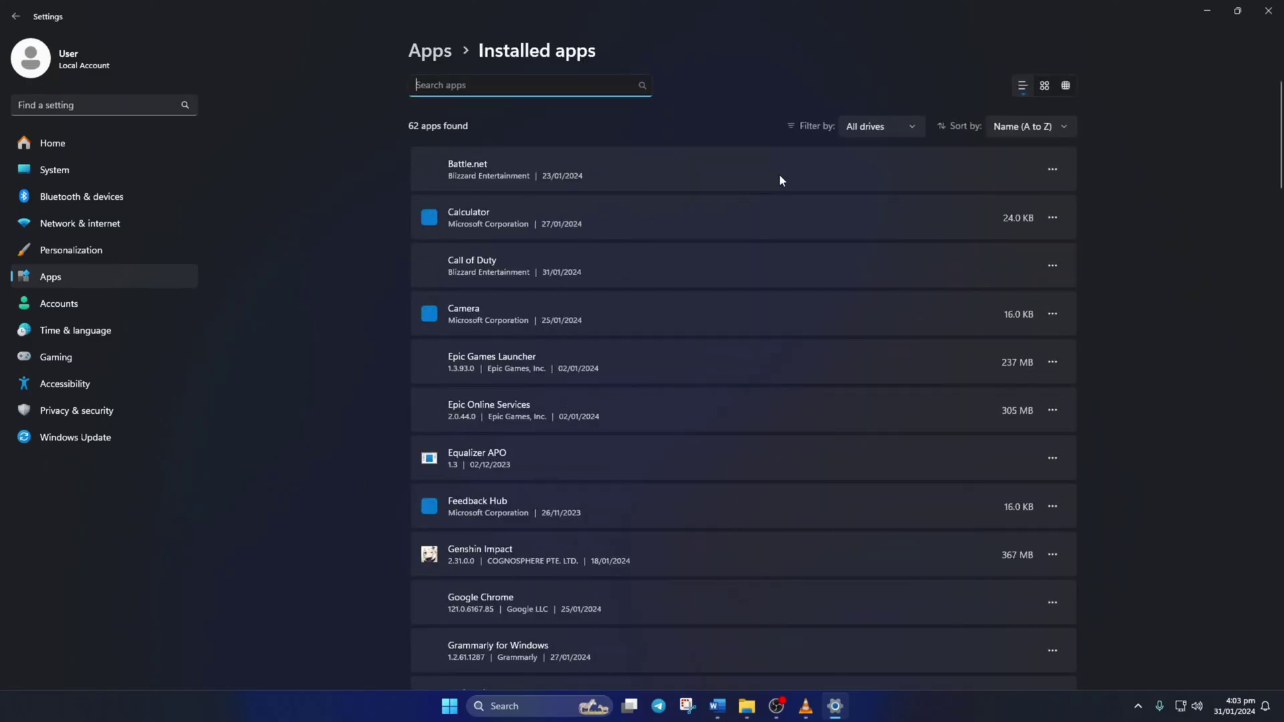
{"action": "scroll", "coordinate": [772, 211], "scroll_direction": "down", "scroll_amount": 5}
{"action": "scroll", "coordinate": [764, 256], "scroll_direction": "down", "scroll_amount": 7}
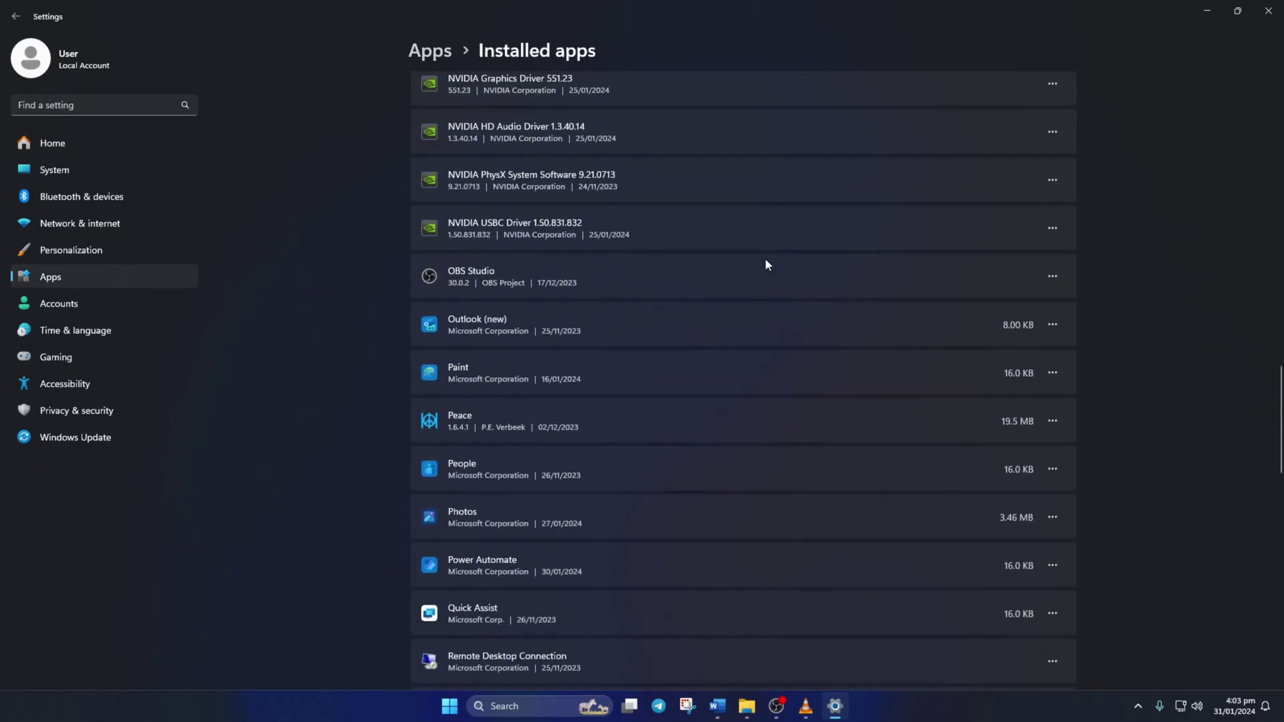
{"action": "scroll", "coordinate": [765, 264], "scroll_direction": "down", "scroll_amount": 5}
{"action": "scroll", "coordinate": [765, 265], "scroll_direction": "down", "scroll_amount": 2}
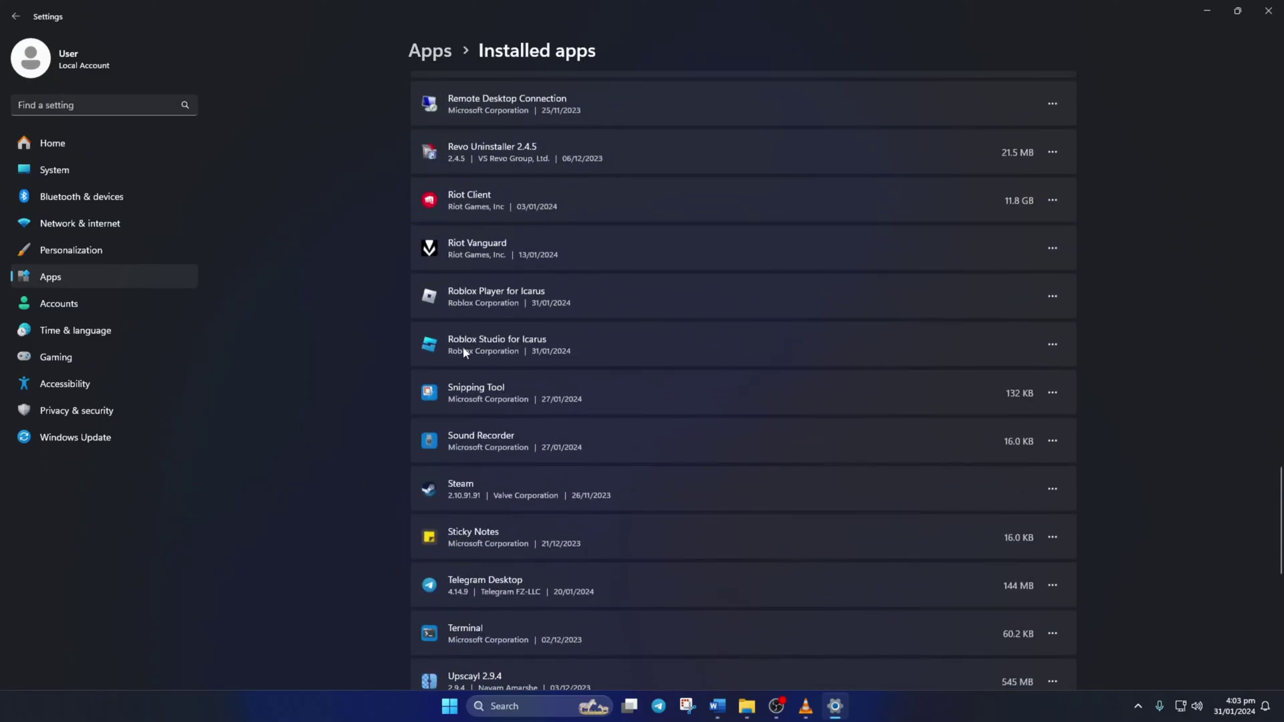
Uninstall Roblox Studio for Icarus and confirm the removal
{"action": "left_click", "coordinate": [1067, 357]}
{"action": "left_click", "coordinate": [933, 391]}
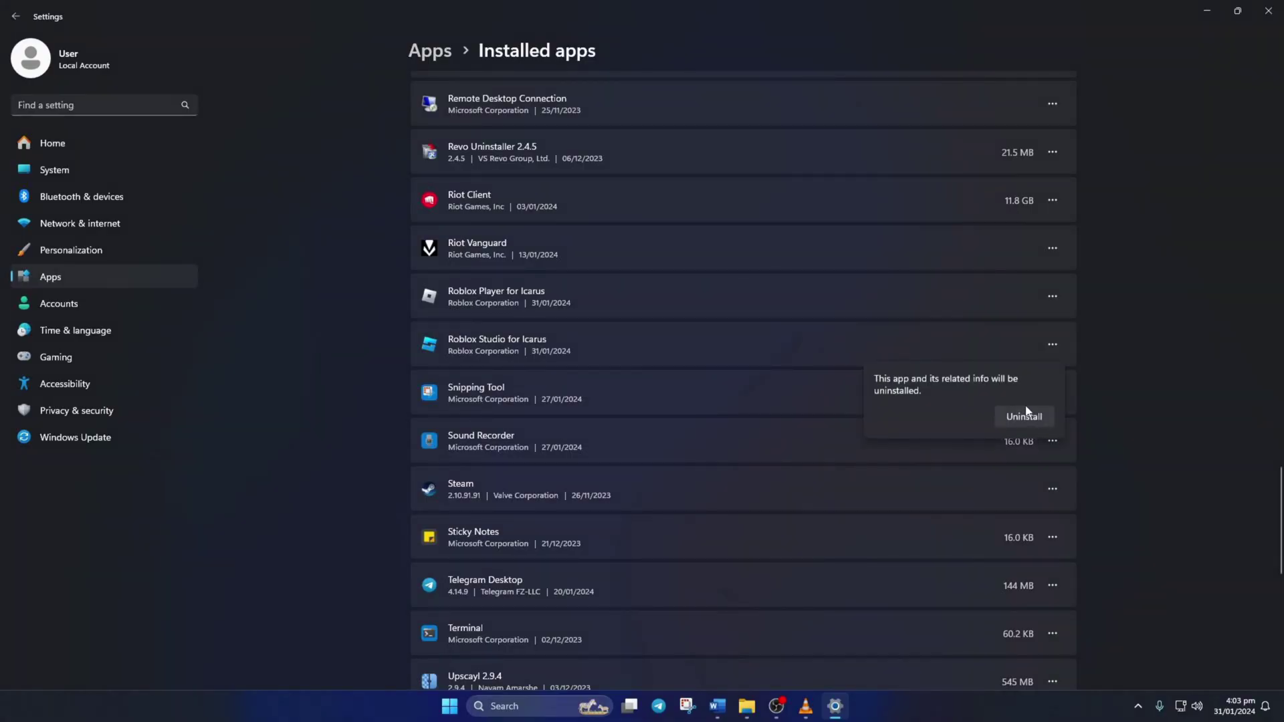
{"action": "left_click", "coordinate": [1024, 415]}
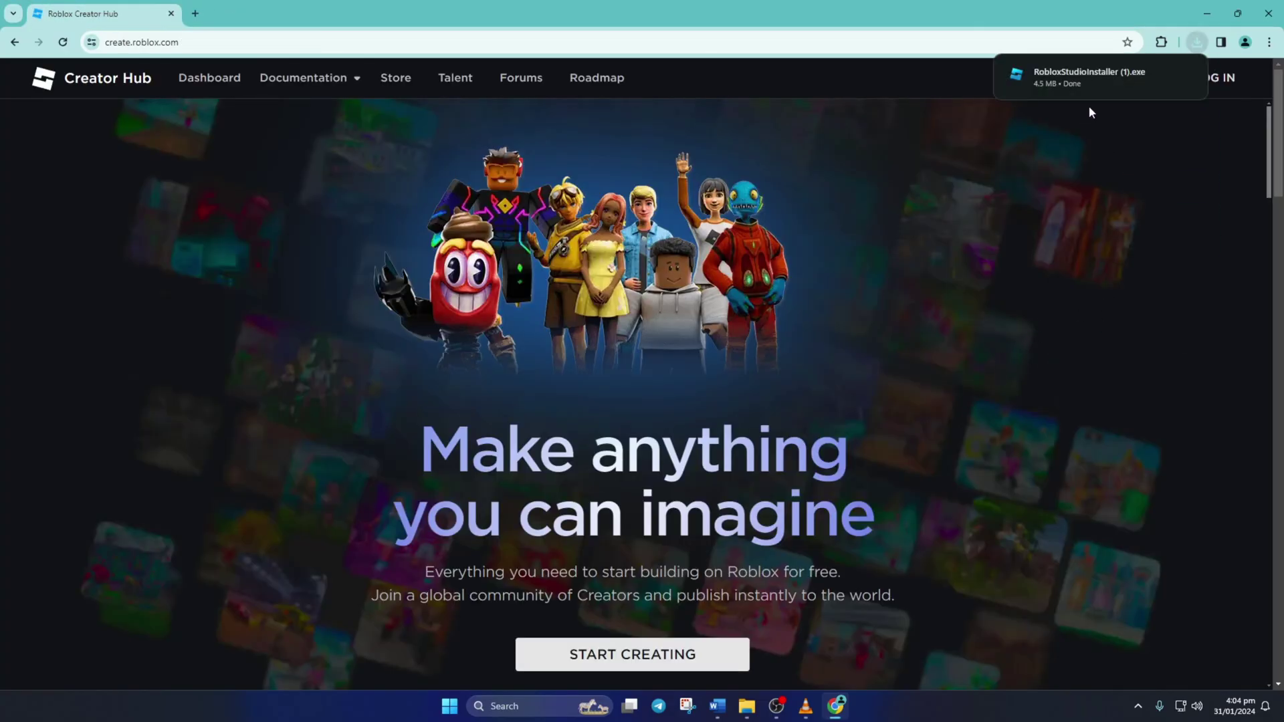
{"action": "mouse_move", "coordinate": [1088, 76]}
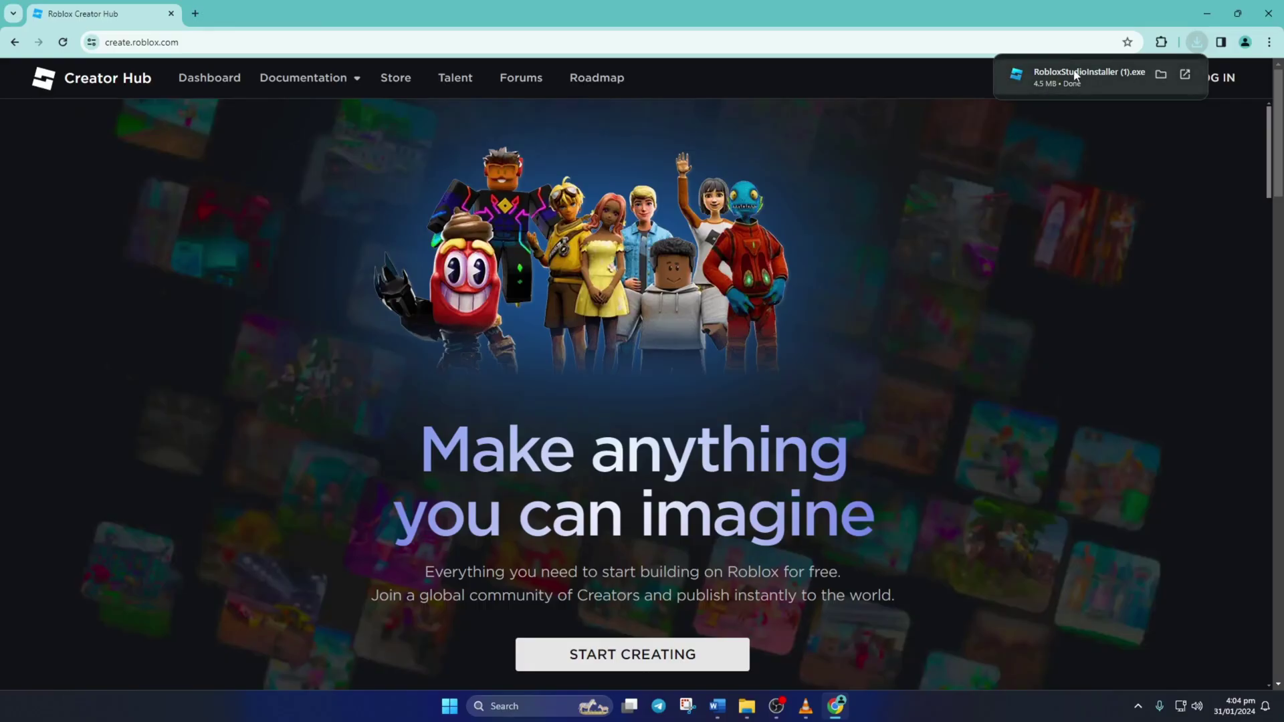
Run RobloxStudioInstaller.exe from Chrome's download bubble to install and launch Roblox Studio
{"action": "left_click", "coordinate": [1119, 74]}
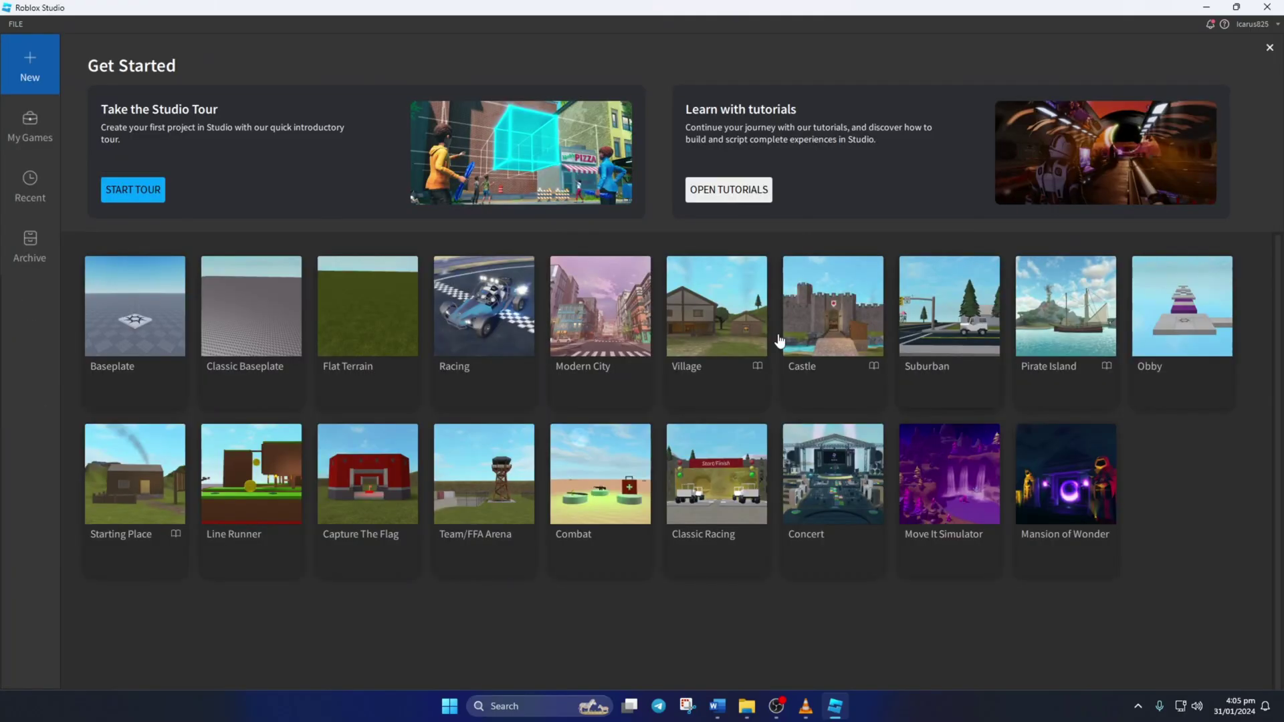
View the Archive list in Roblox Studio, then close the app
{"action": "left_click", "coordinate": [57, 244]}
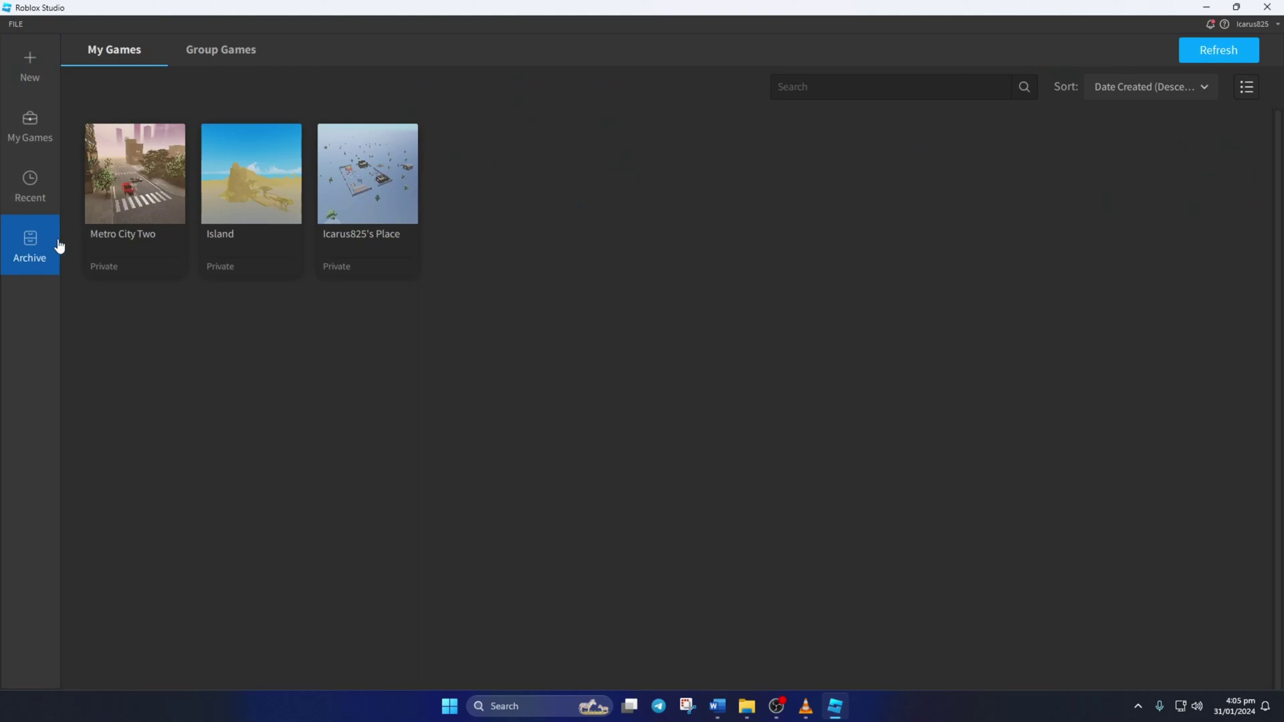
{"action": "left_click", "coordinate": [1266, 7]}
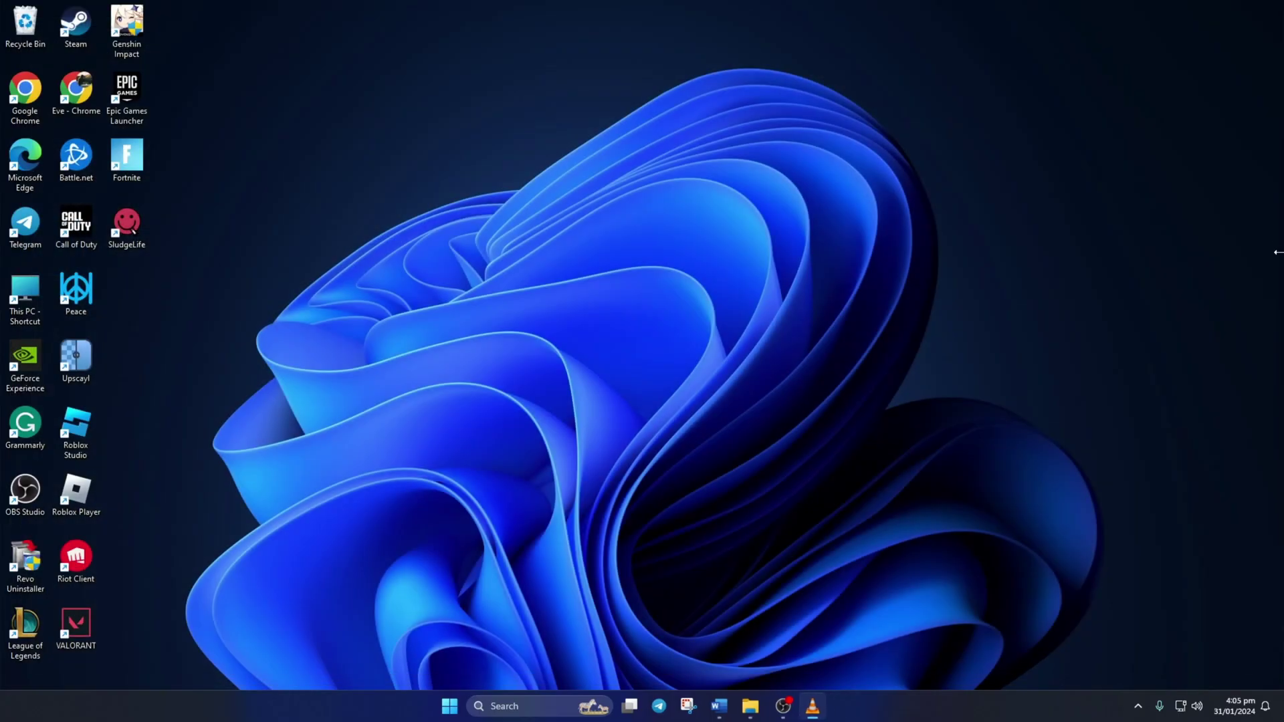